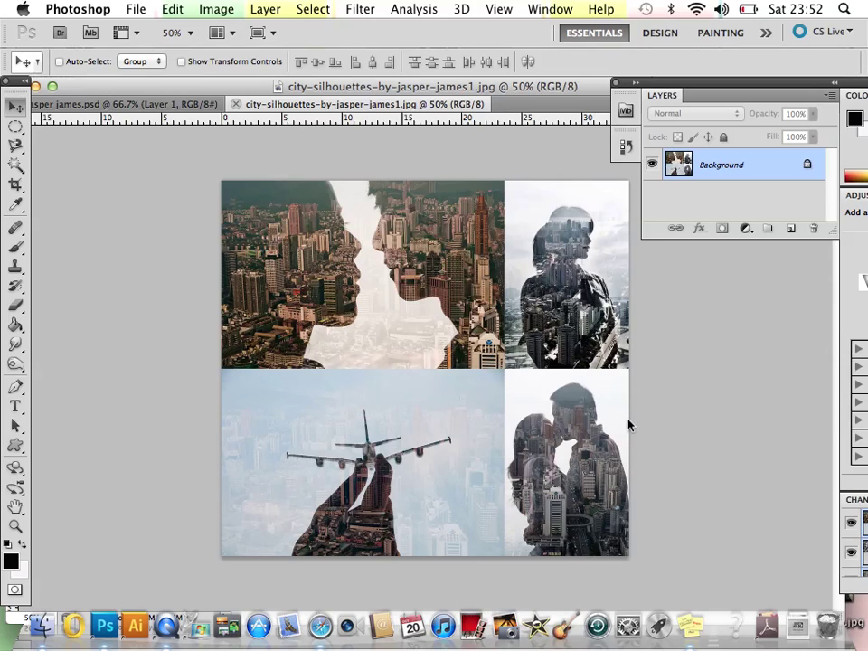
Step: Close the city-silhouettes-by-jasper-james1.jpg reference and shift the jasper james.psd window right
left_click(236, 105)
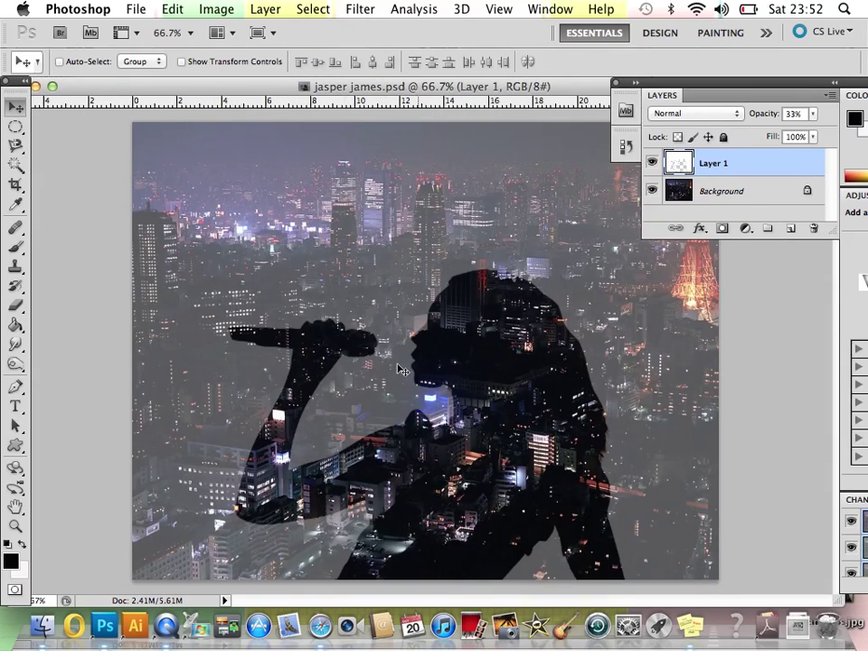
left_click_drag(141, 90, 265, 90)
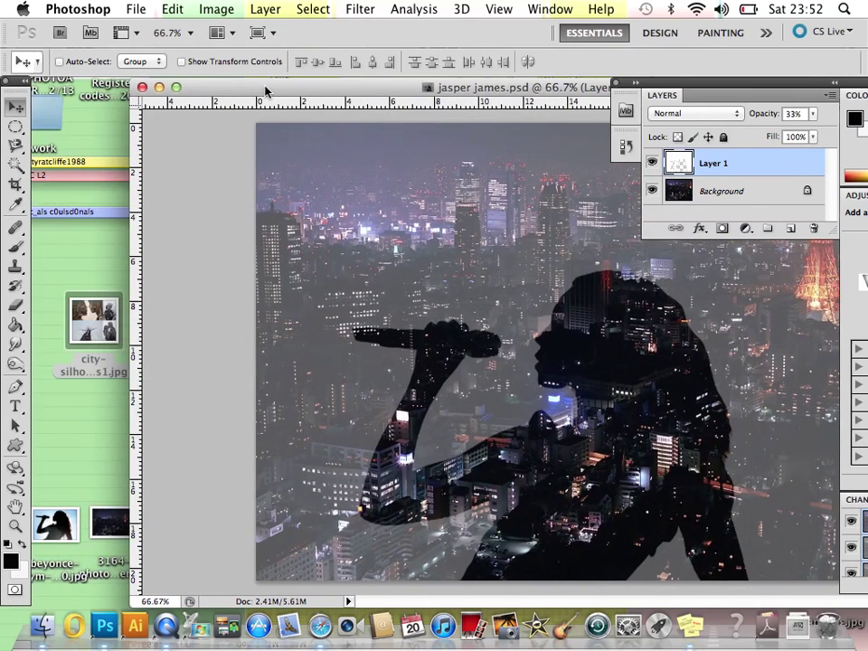
Step: Close jasper james.psd, open beyonce-gym-431x300.jpg and enlarge its window
left_click(142, 87)
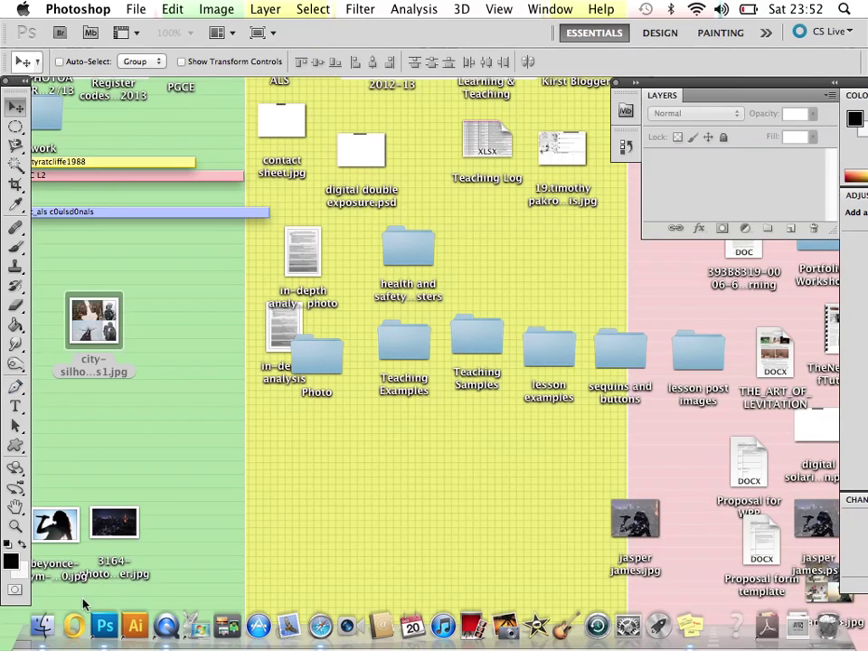
left_click_drag(54, 559, 105, 626)
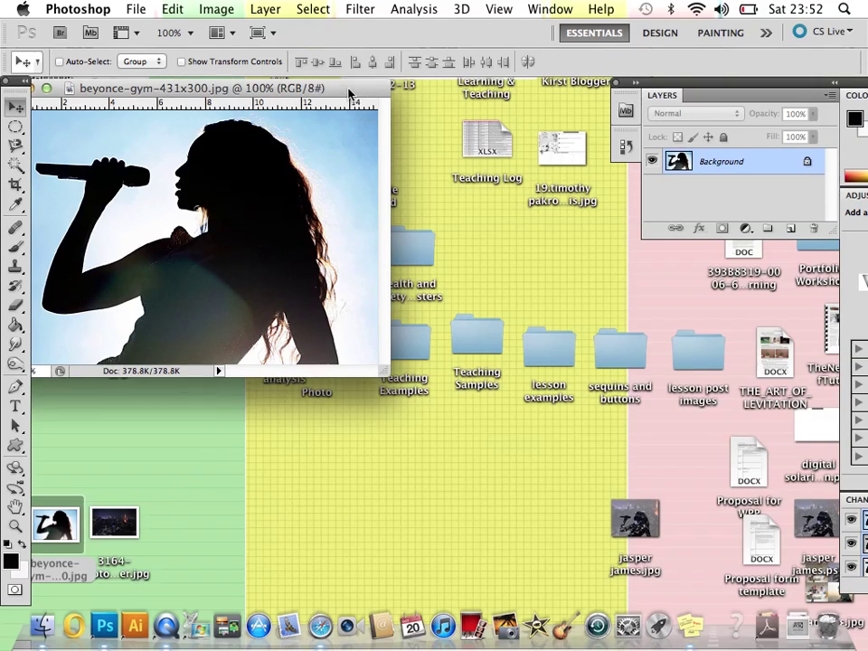
left_click_drag(395, 399, 715, 580)
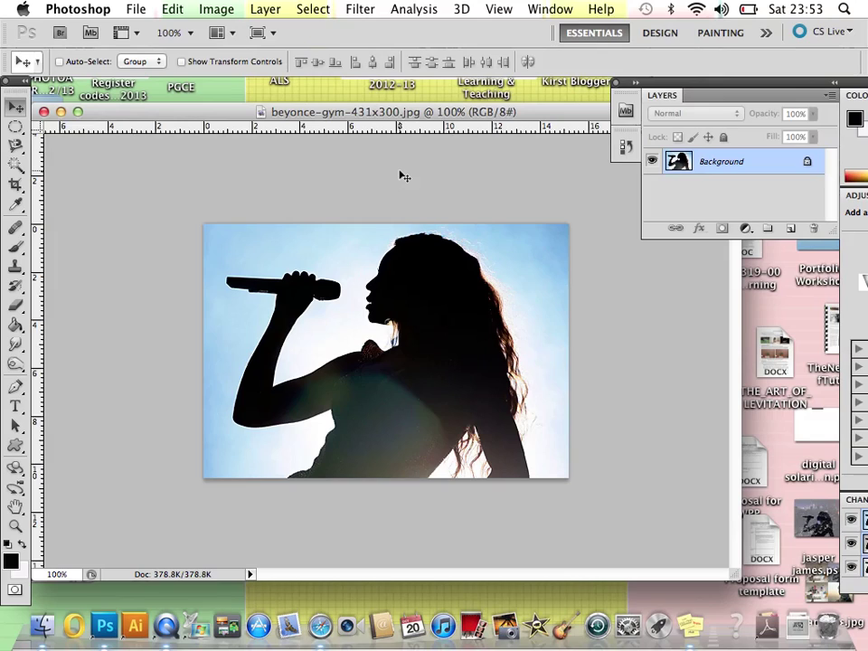
left_click(15, 145)
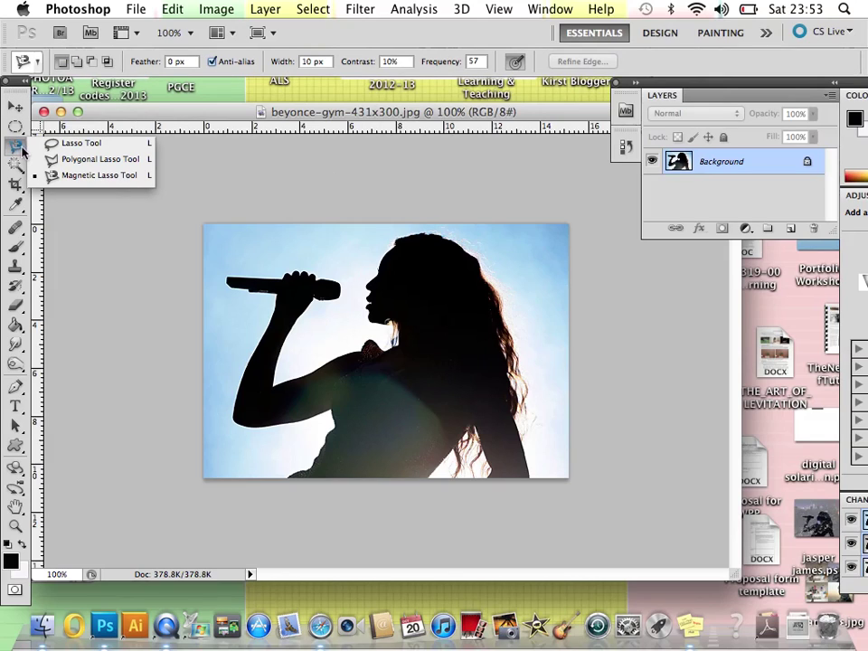
Step: Trace the singer's silhouette, including microphone and hair, with the Magnetic Lasso into a closed selection
left_click(65, 177)
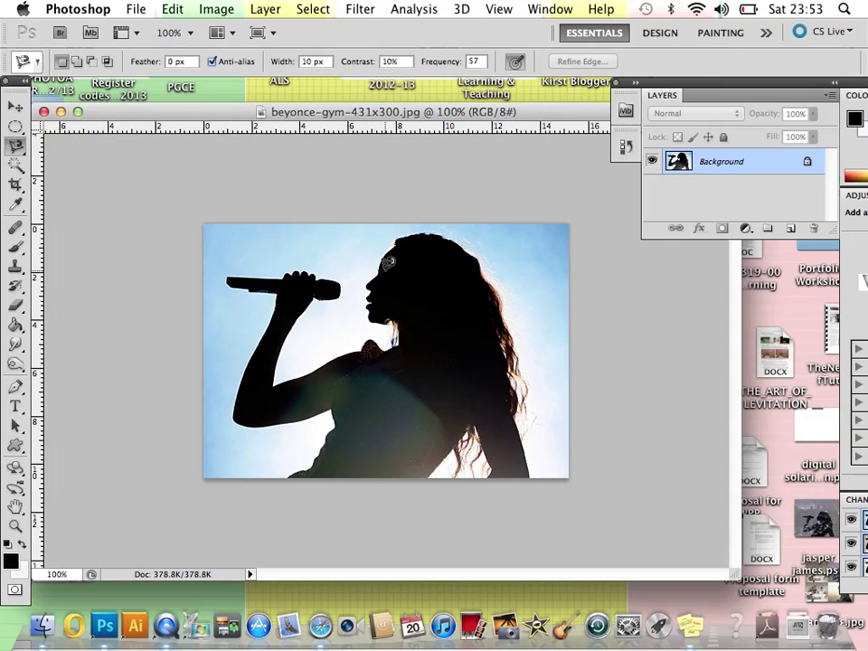
left_click(380, 265)
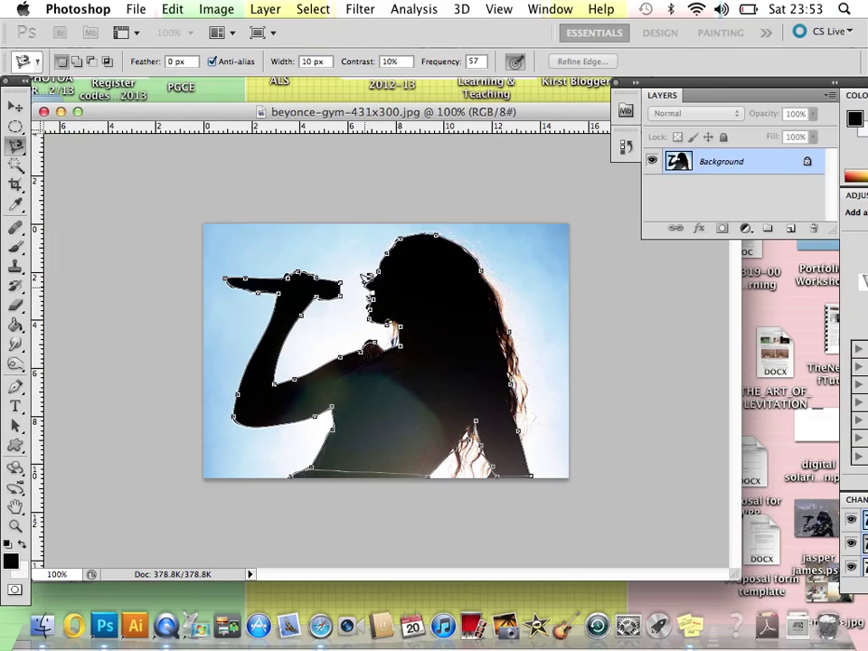
left_click(380, 264)
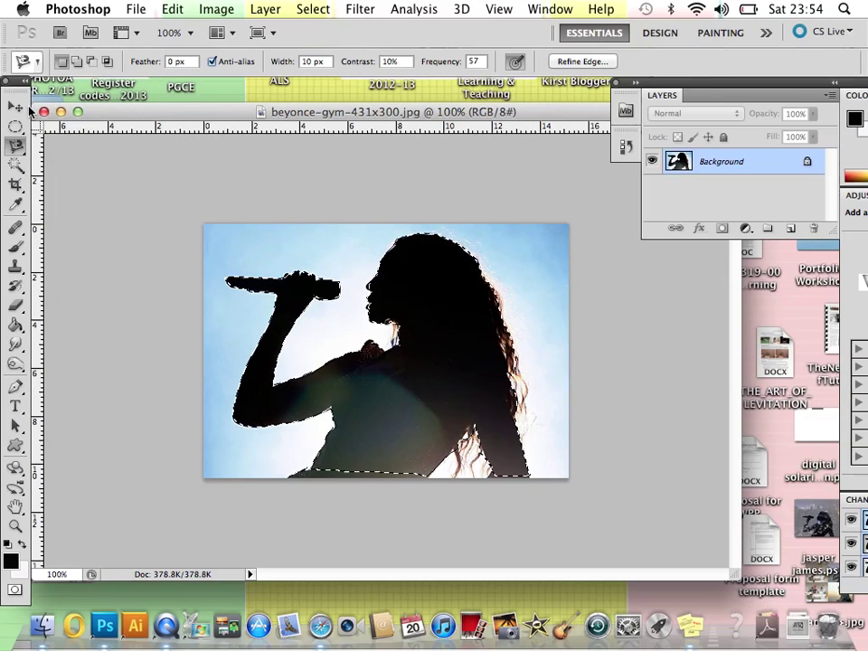
left_click(16, 107)
Step: Create a new International Paper A4 document, 300 pixels/inch, RGB, white background
left_click(137, 9)
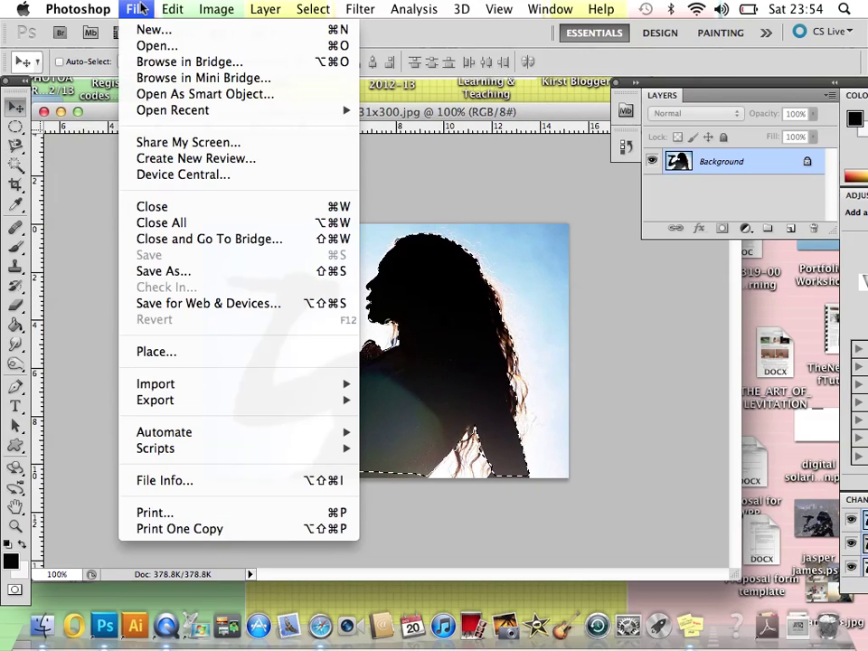
left_click(149, 29)
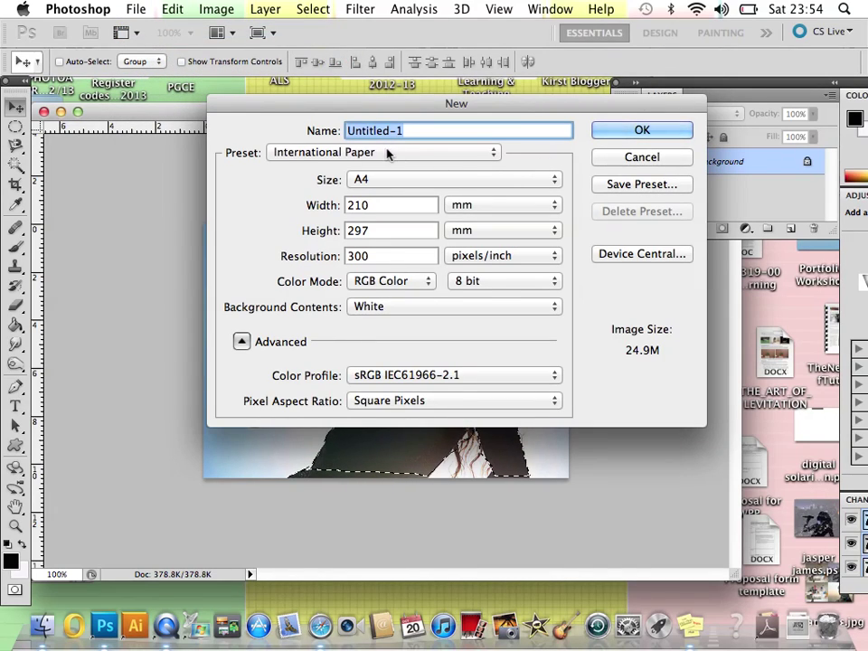
left_click(387, 154)
left_click(389, 151)
left_click(416, 181)
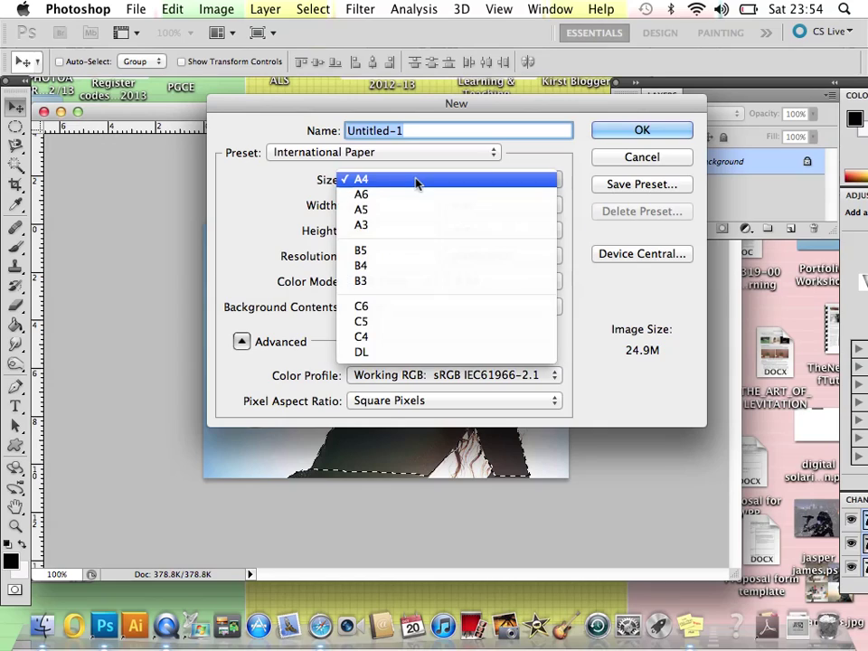
left_click(418, 181)
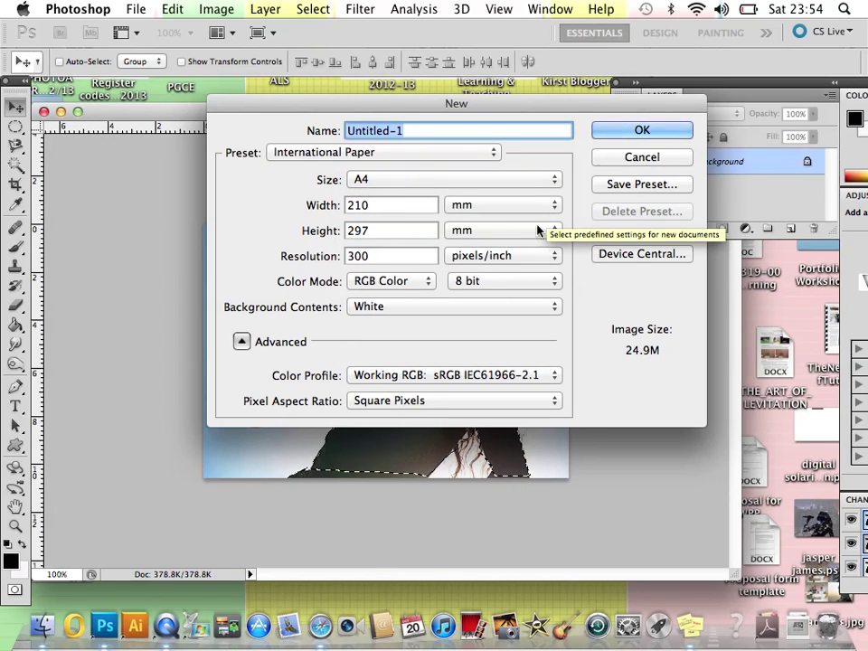
left_click(621, 133)
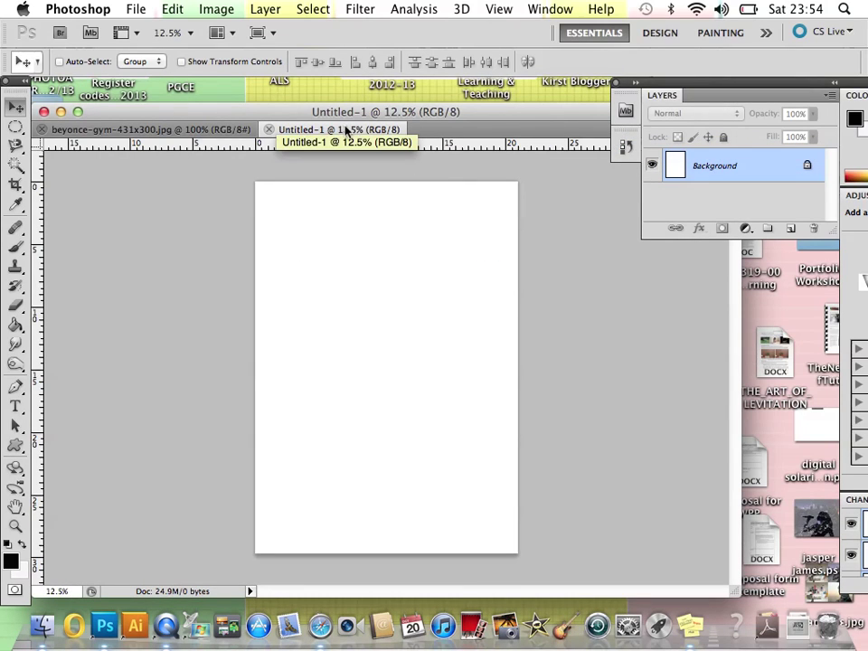
Step: Arrange both windows and drag the selected silhouette onto Untitled-1 as Layer 1, nudging it into place
left_click_drag(346, 132, 386, 137)
left_click(185, 118)
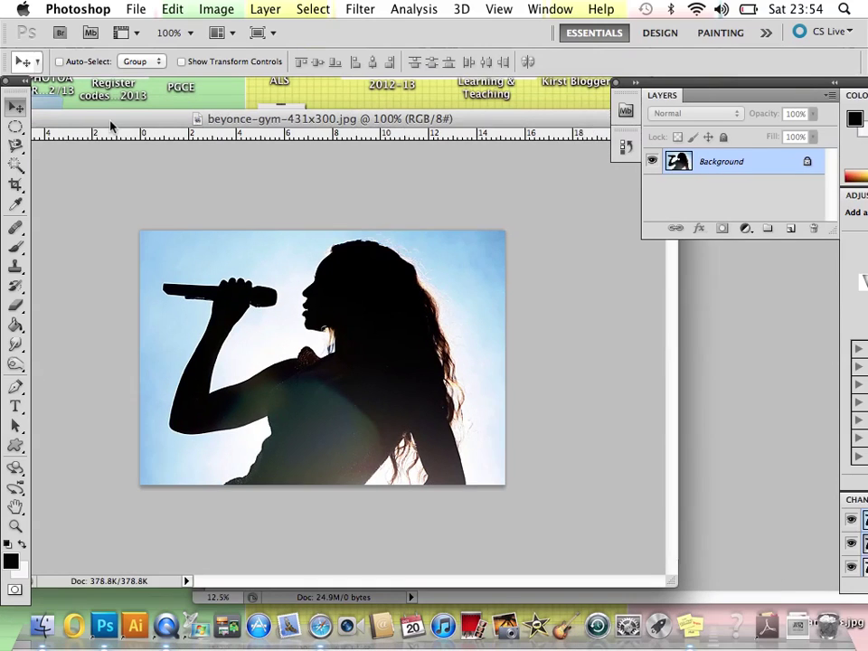
left_click_drag(134, 127, 15, 125)
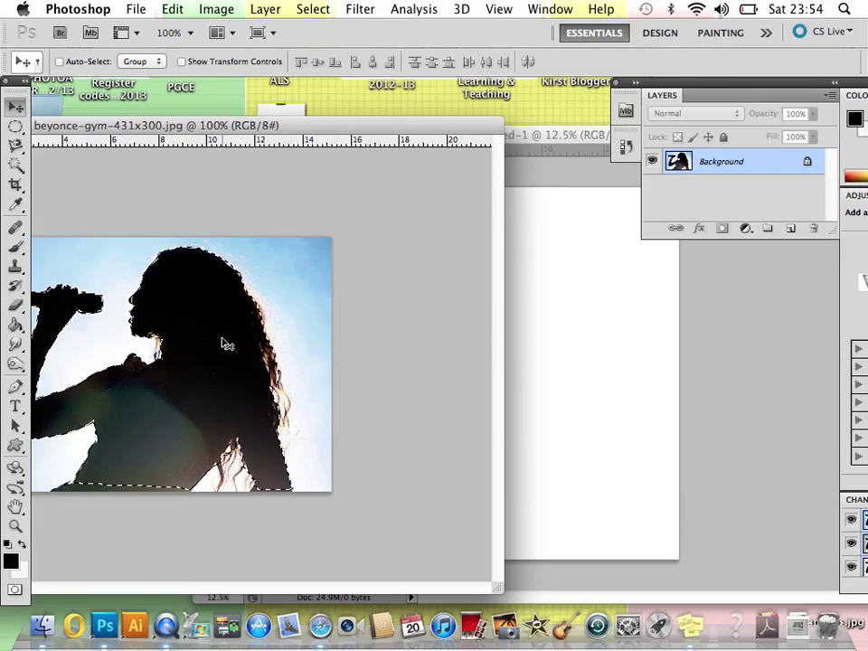
left_click_drag(221, 341, 514, 304)
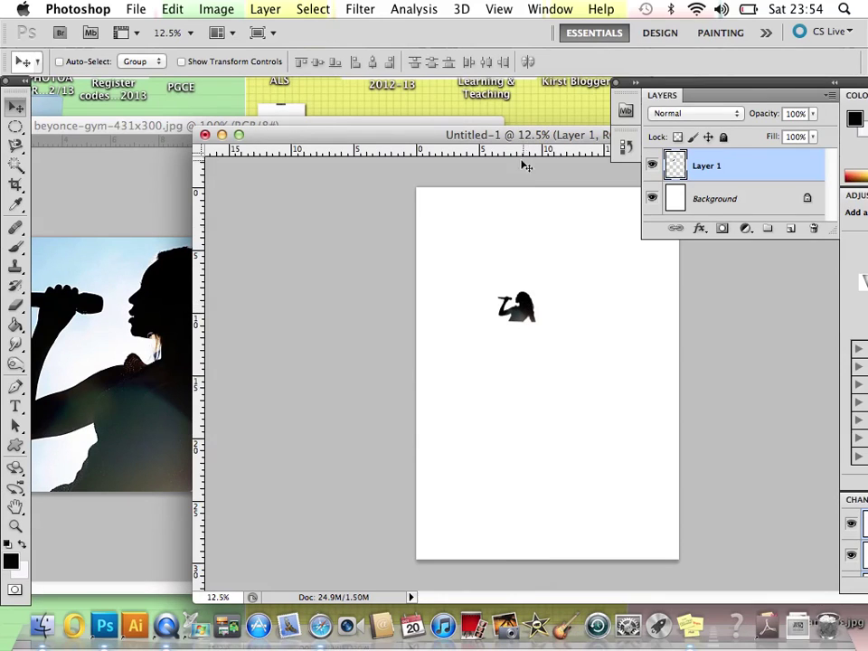
left_click_drag(545, 140, 430, 122)
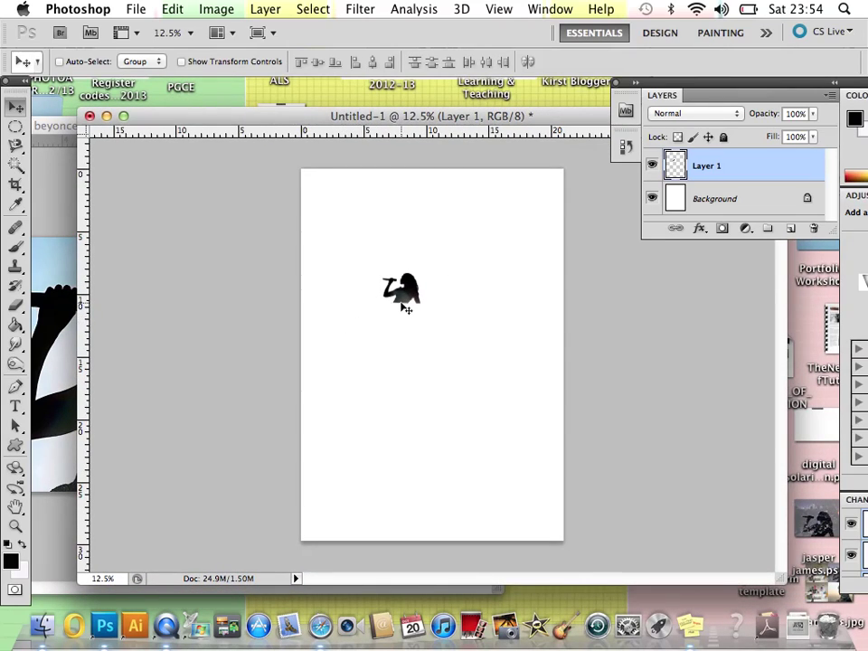
left_click_drag(404, 308, 419, 314)
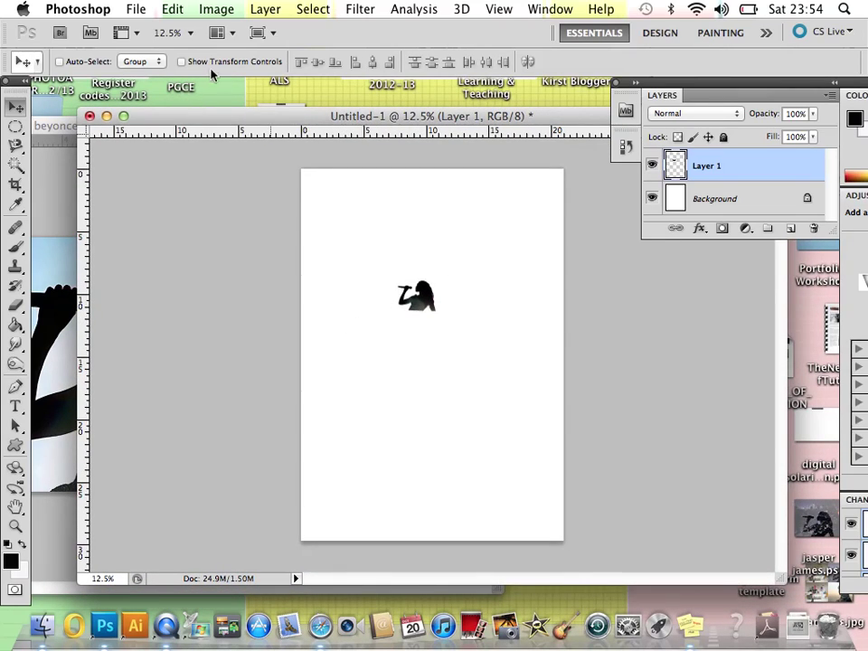
Step: Scale the silhouette up to about 453% and move it to the upper centre of the page
left_click(173, 9)
mouse_move(288, 383)
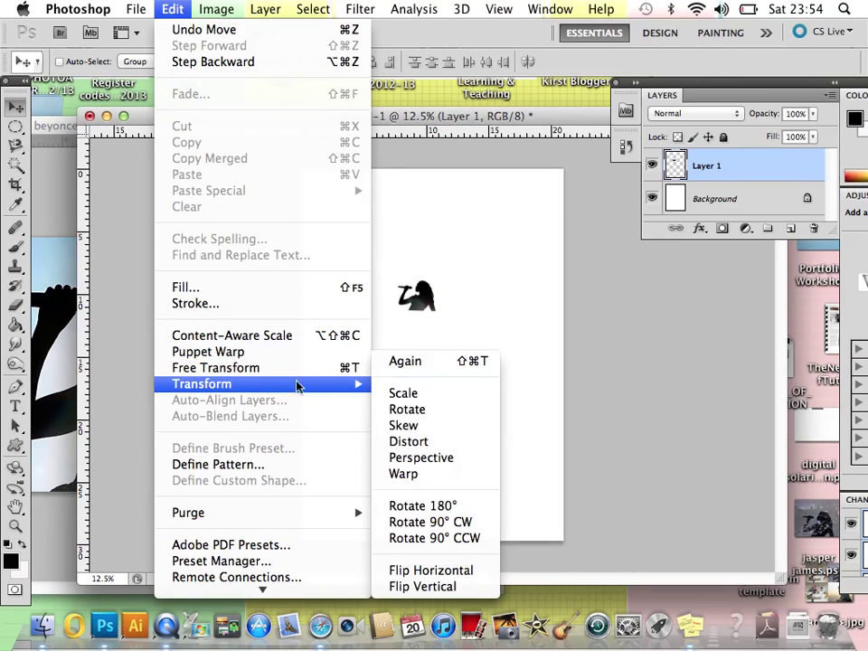
left_click(398, 393)
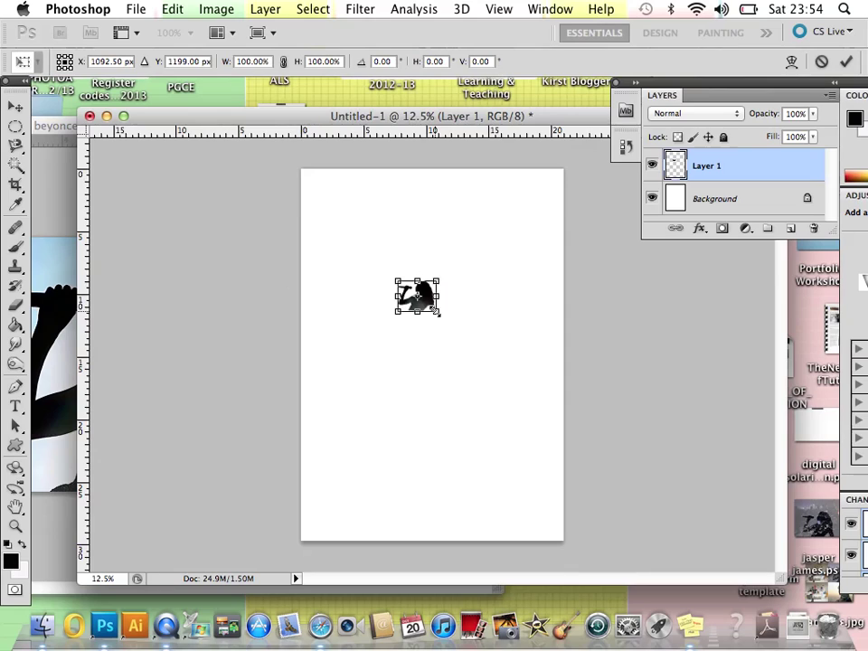
left_click_drag(437, 312, 543, 457)
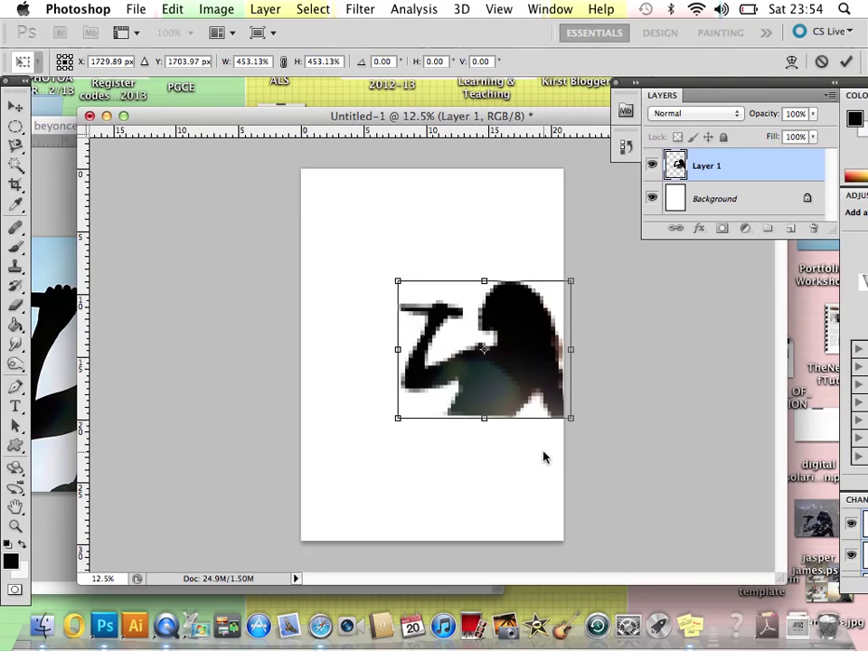
key("Return")
left_click_drag(498, 382, 436, 352)
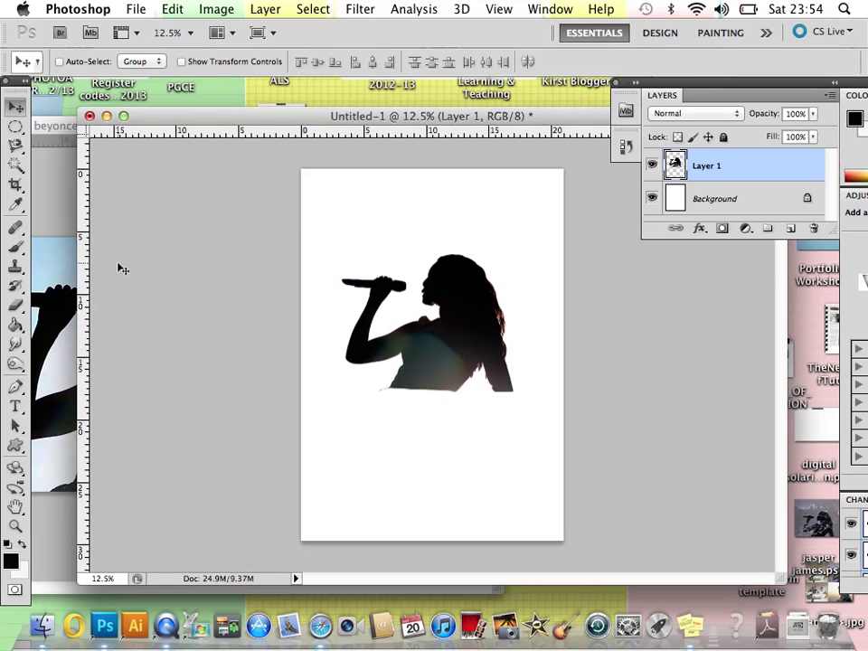
Step: Trace the enlarged silhouette with the Magnetic Lasso into a closed selection
left_click(15, 147)
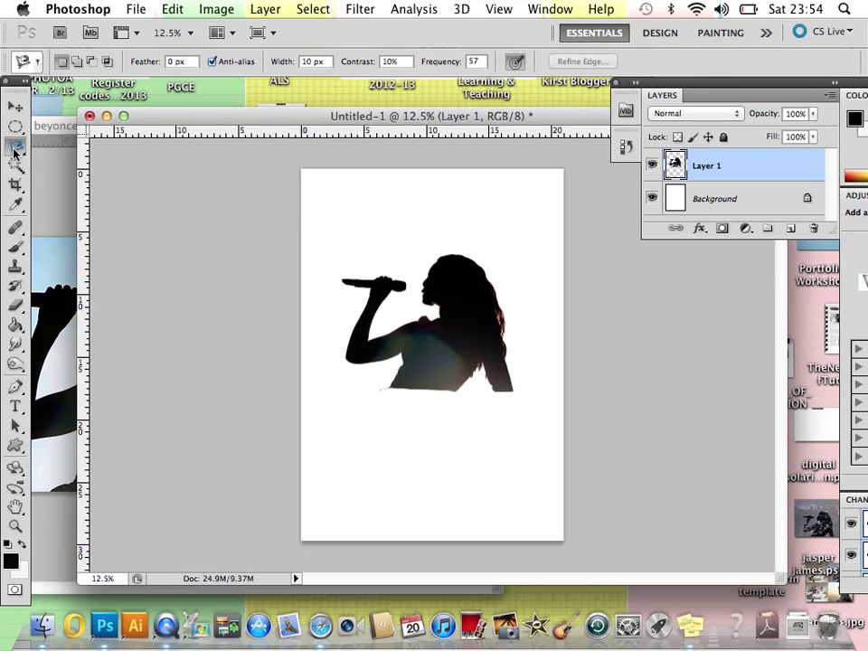
left_click(426, 274)
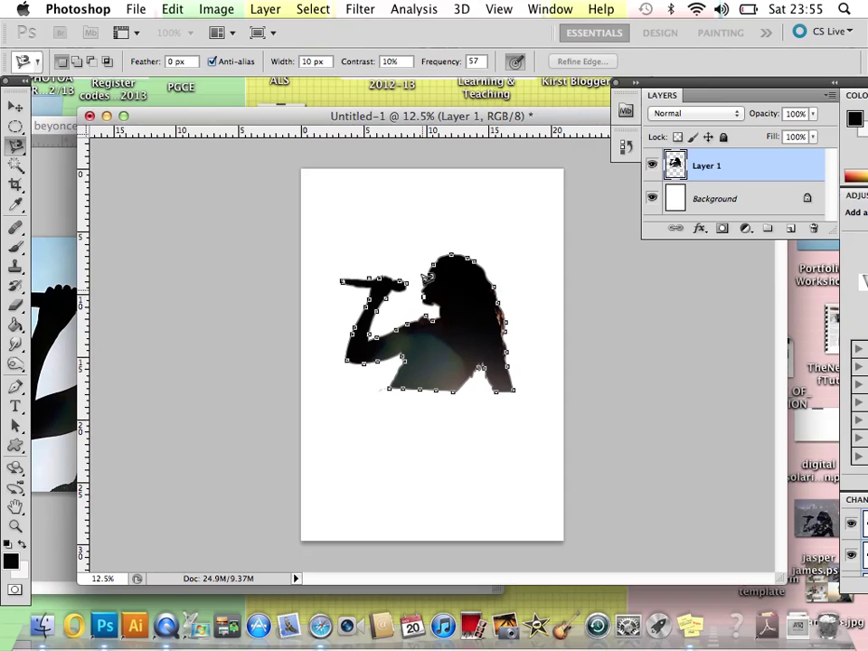
left_click(427, 270)
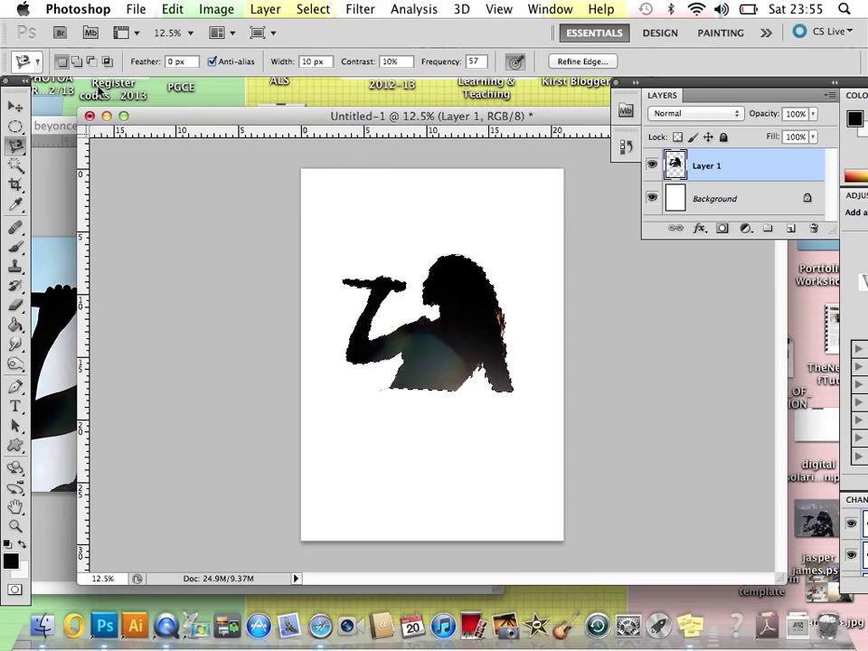
Step: Merge the silhouette layer and white page into one Background layer with Merge Visible
left_click(17, 108)
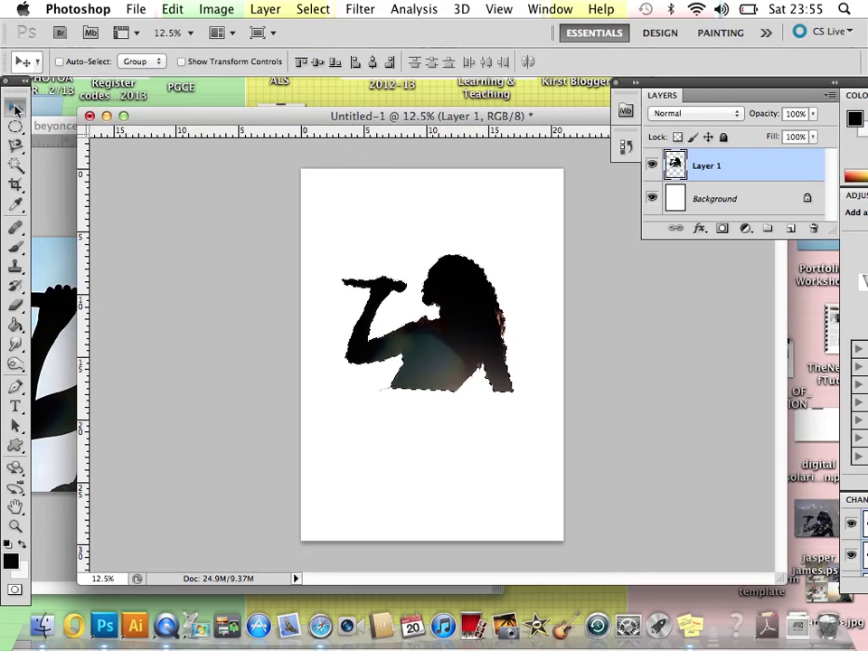
left_click(266, 9)
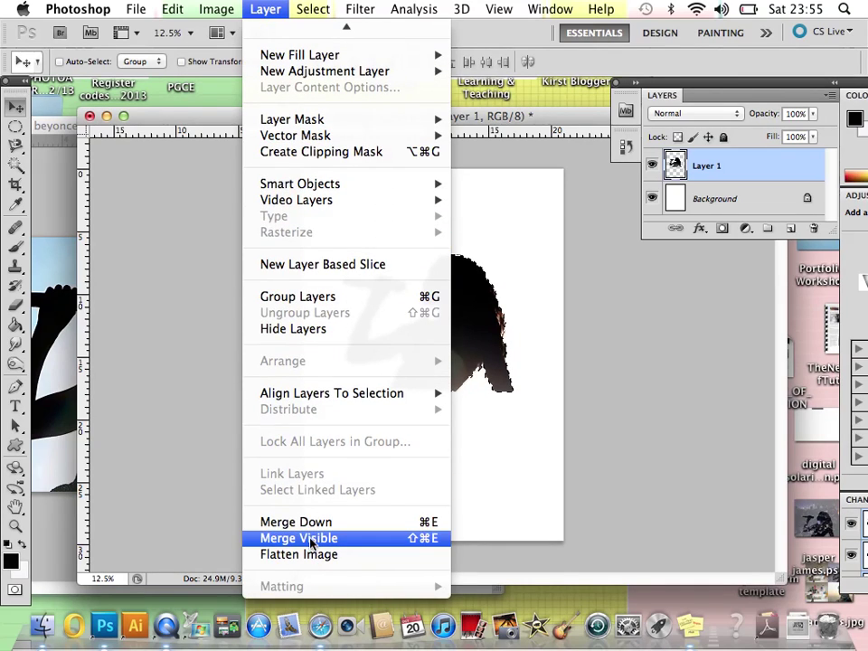
left_click(299, 538)
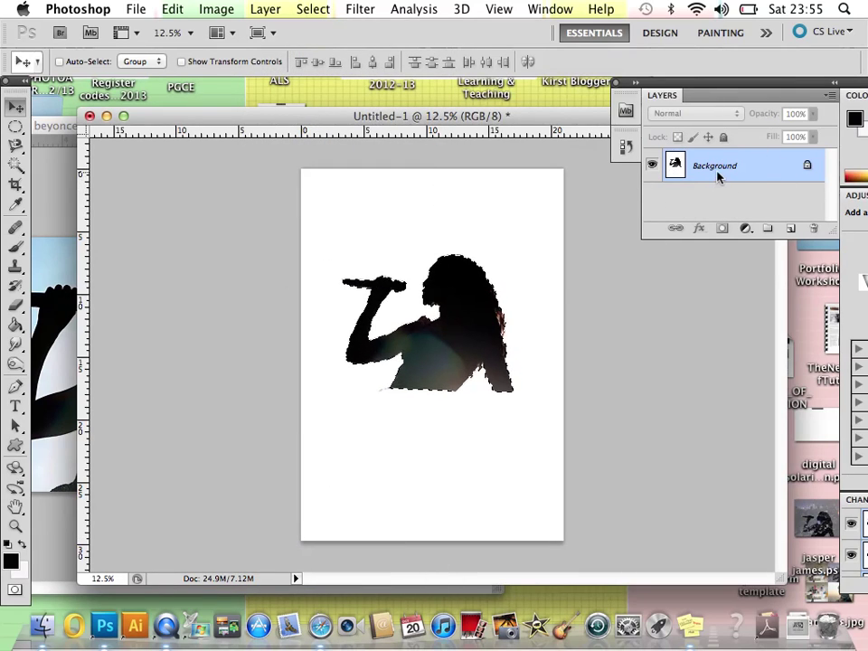
Step: Convert the Background to Layer 0 and delete the selected silhouette, leaving a transparent cutout
double_click(718, 172)
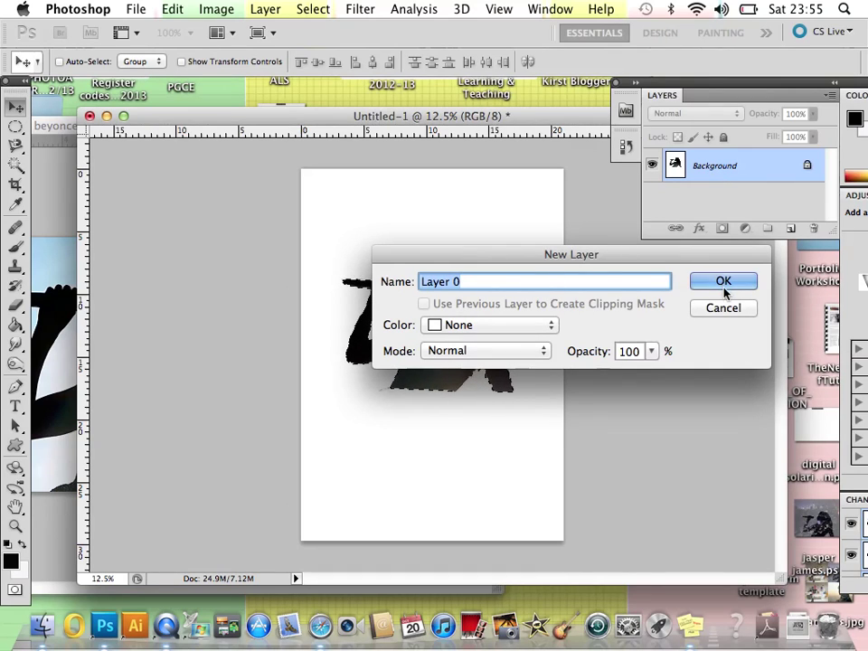
left_click(723, 283)
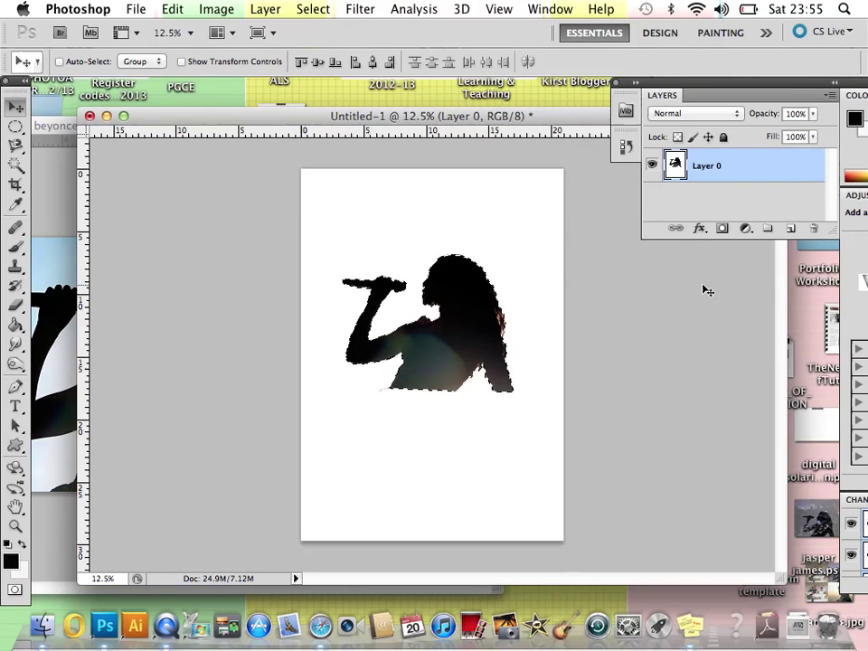
key("Delete")
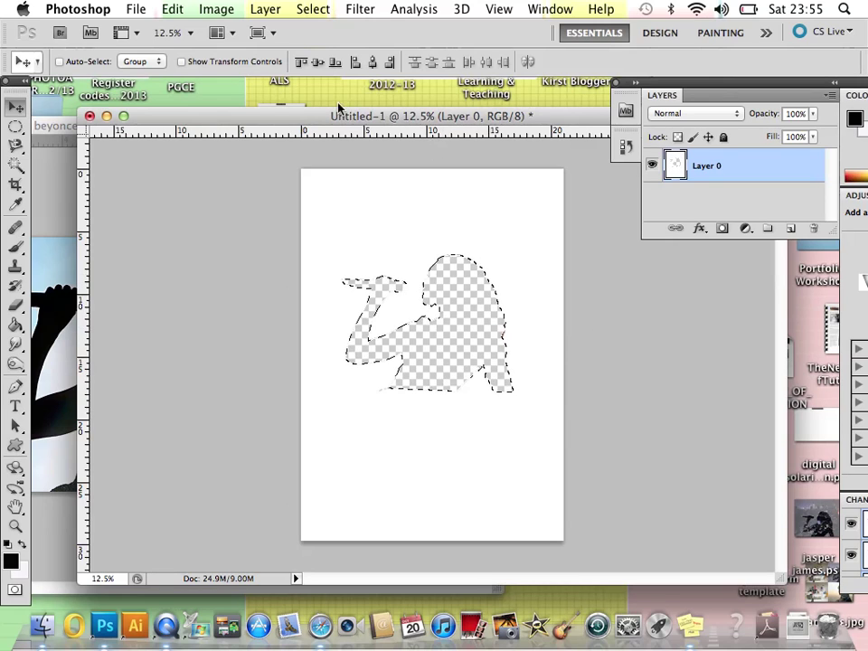
Step: Move the silhouette window aside, close the singer photo and open 3164-photography_cityscape_wallpaper.jpg
left_click_drag(268, 115, 393, 112)
left_click_drag(188, 116, 344, 136)
left_click(406, 130)
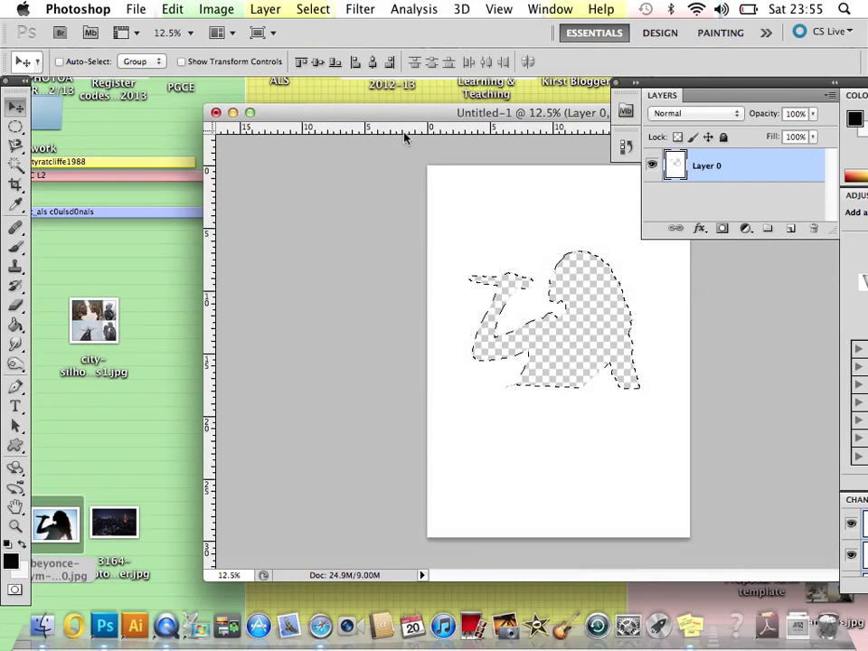
left_click_drag(114, 523, 112, 624)
Step: Float the cityscape image in its own window and place the silhouette document beside it
left_click_drag(463, 120, 131, 123)
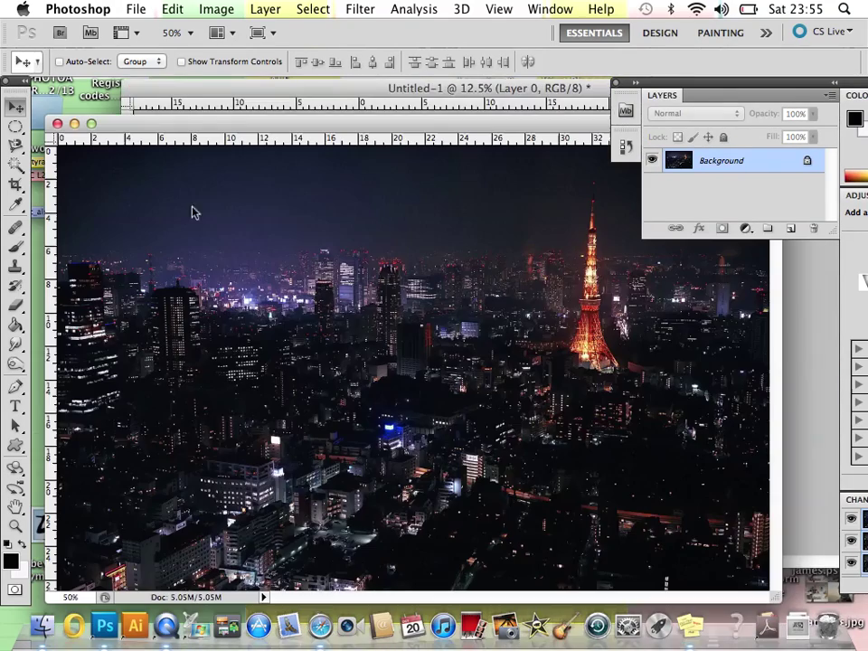
left_click_drag(421, 131, 378, 106)
left_click_drag(210, 244, 290, 118)
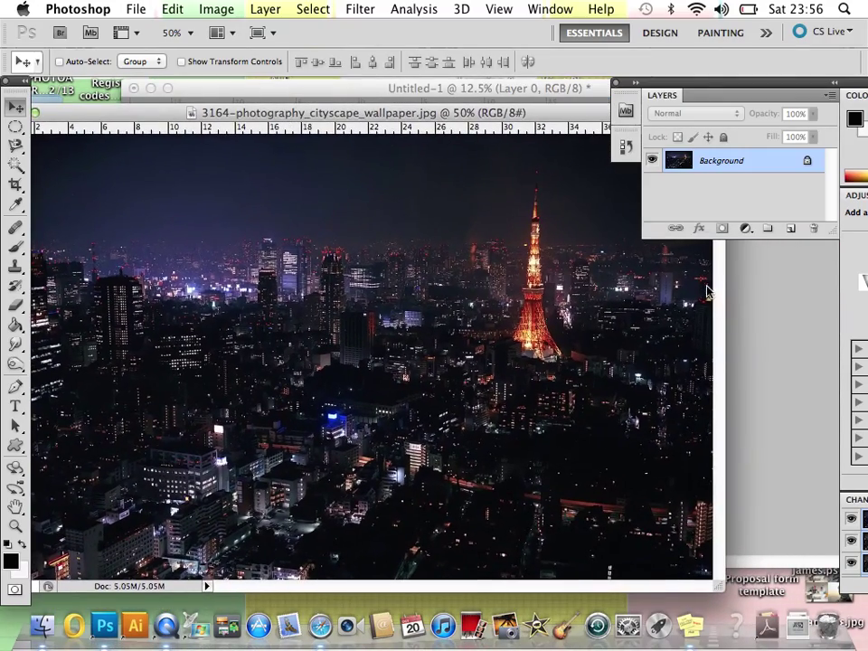
left_click(748, 341)
left_click_drag(417, 93, 587, 142)
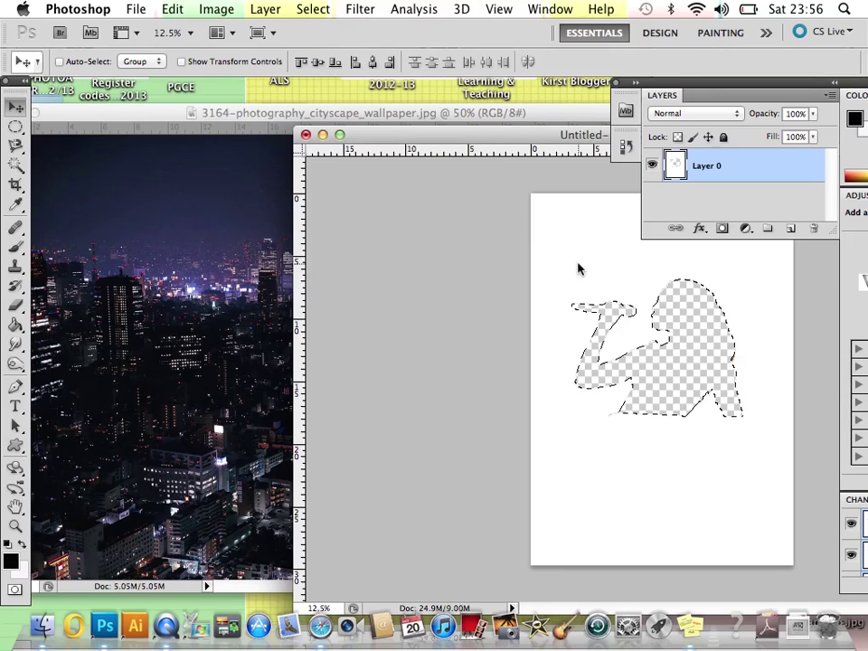
Step: Copy the silhouette layer onto the cityscape and begin shrinking it, first to about 81%
left_click_drag(577, 268, 208, 314)
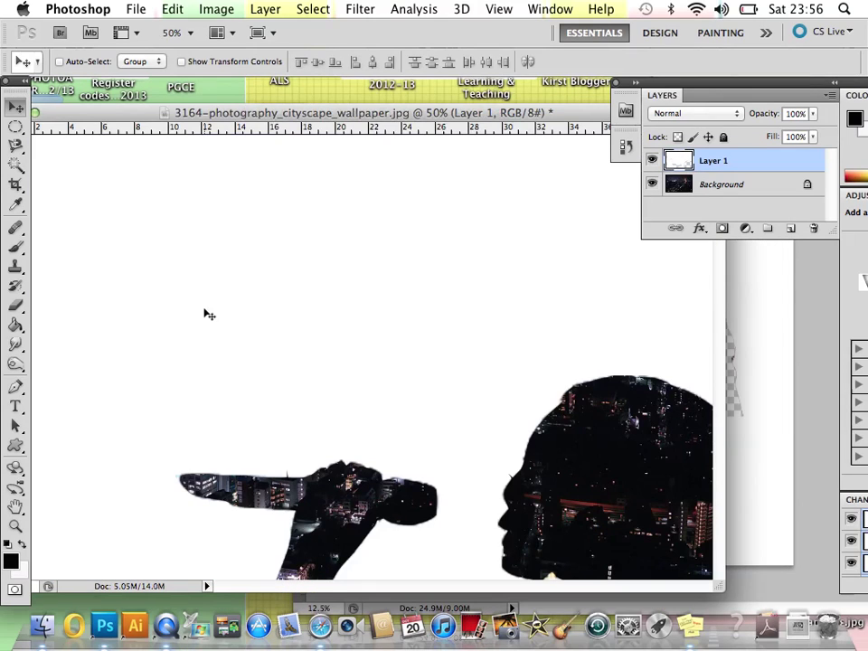
left_click(172, 8)
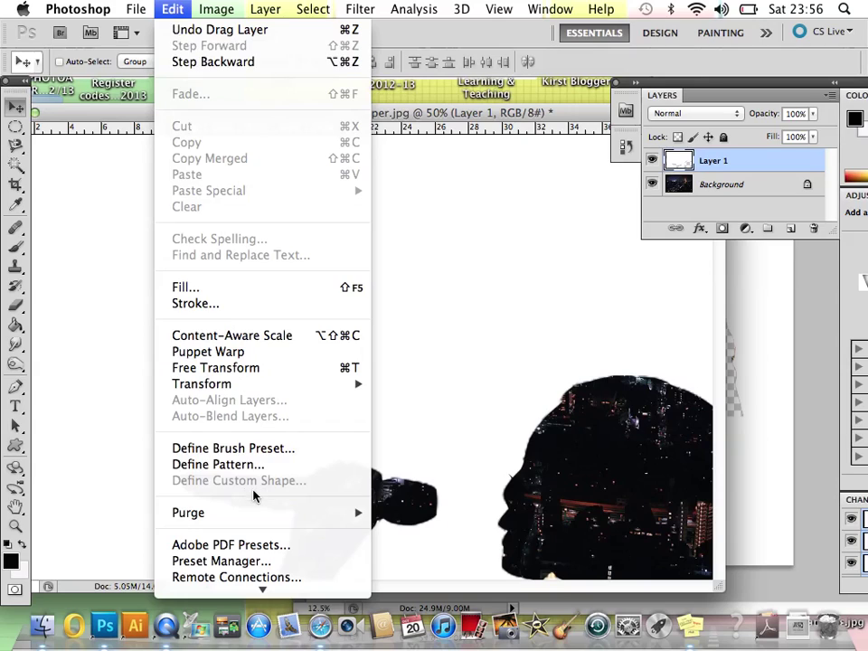
mouse_move(307, 387)
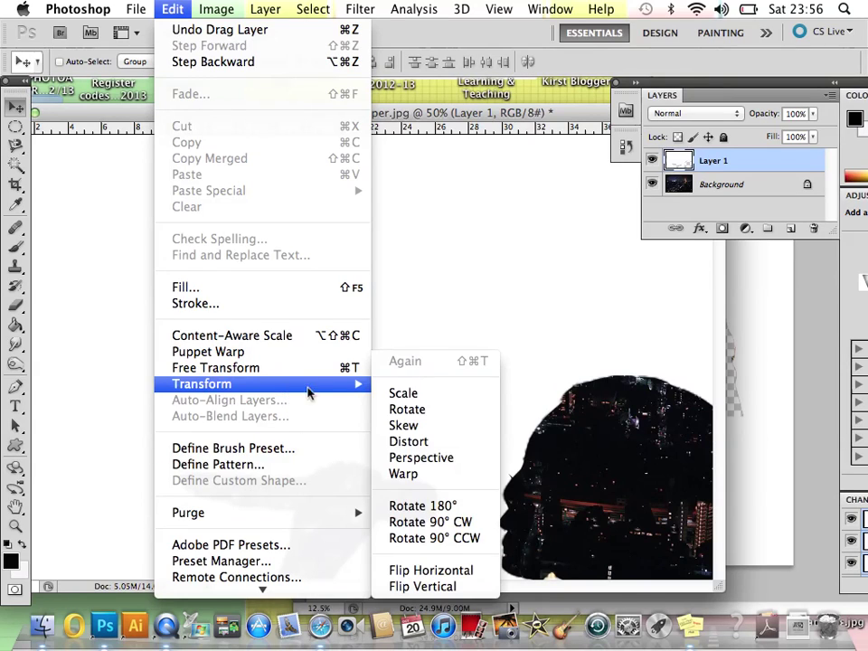
left_click(391, 398)
left_click_drag(358, 400, 183, 269)
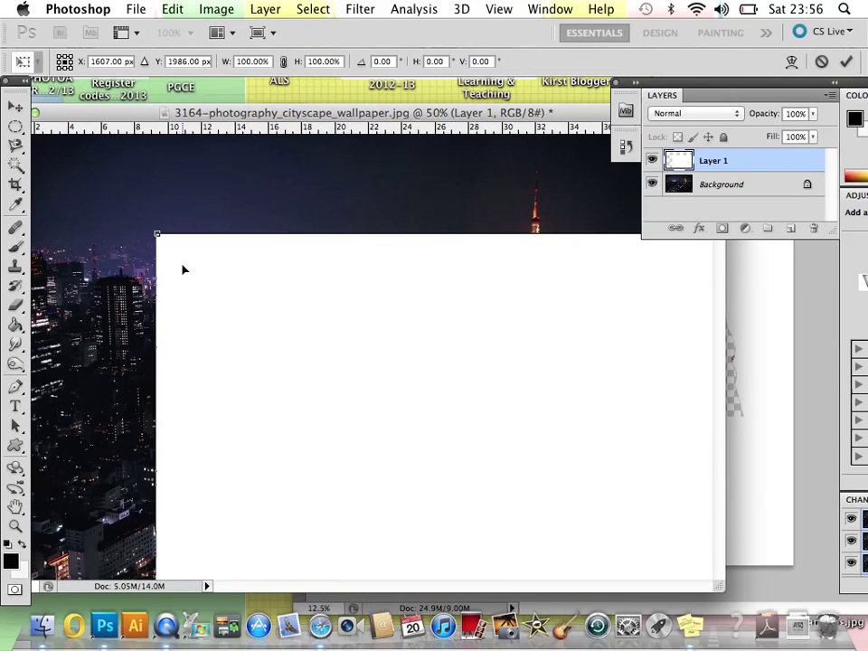
left_click_drag(154, 233, 358, 520)
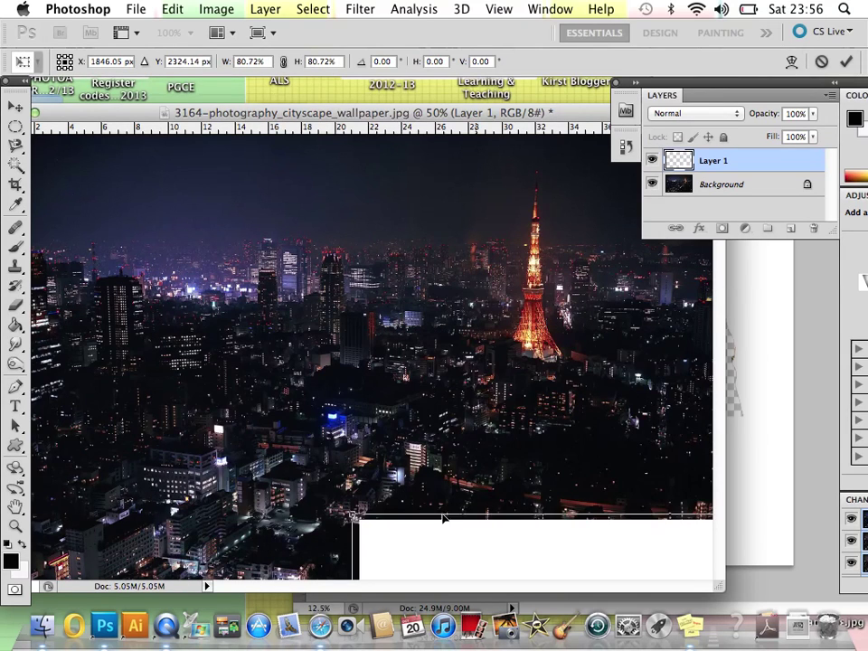
left_click_drag(469, 542, 205, 272)
Step: Shrink the silhouette layer further to about 41% and position it with Tokyo Tower at right
left_click_drag(91, 239, 399, 468)
left_click_drag(424, 564, 229, 209)
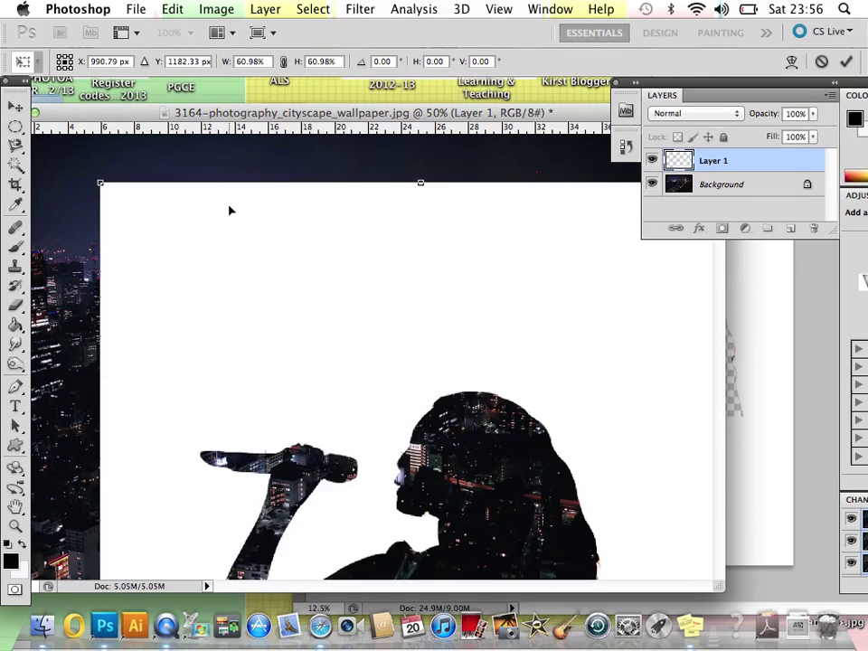
left_click_drag(100, 180, 365, 444)
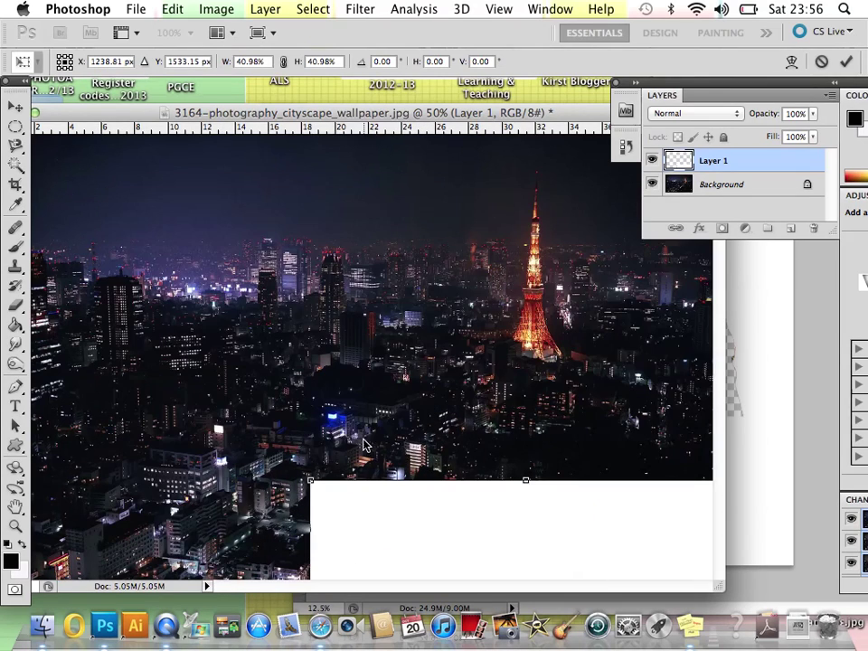
left_click_drag(466, 549, 314, 243)
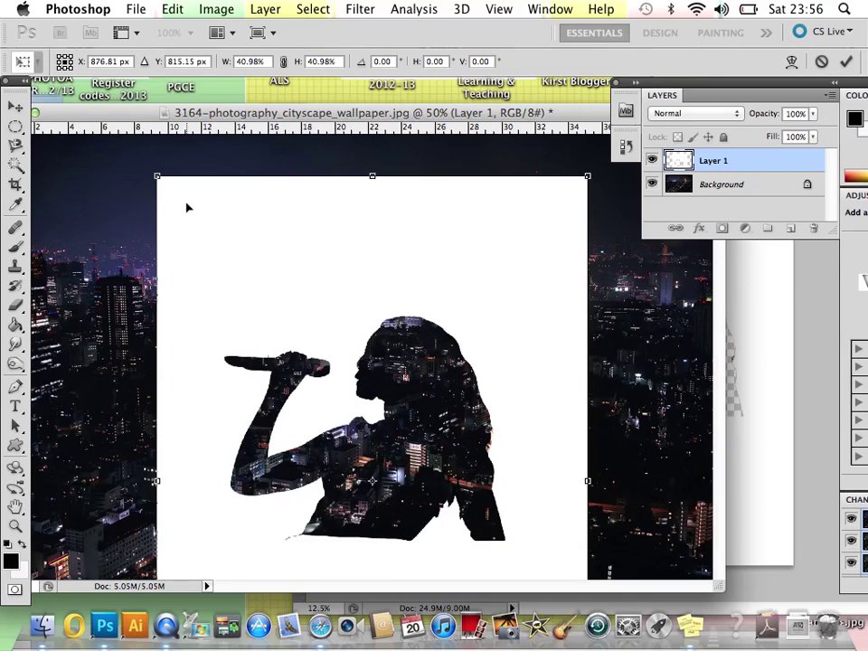
left_click_drag(528, 317, 524, 385)
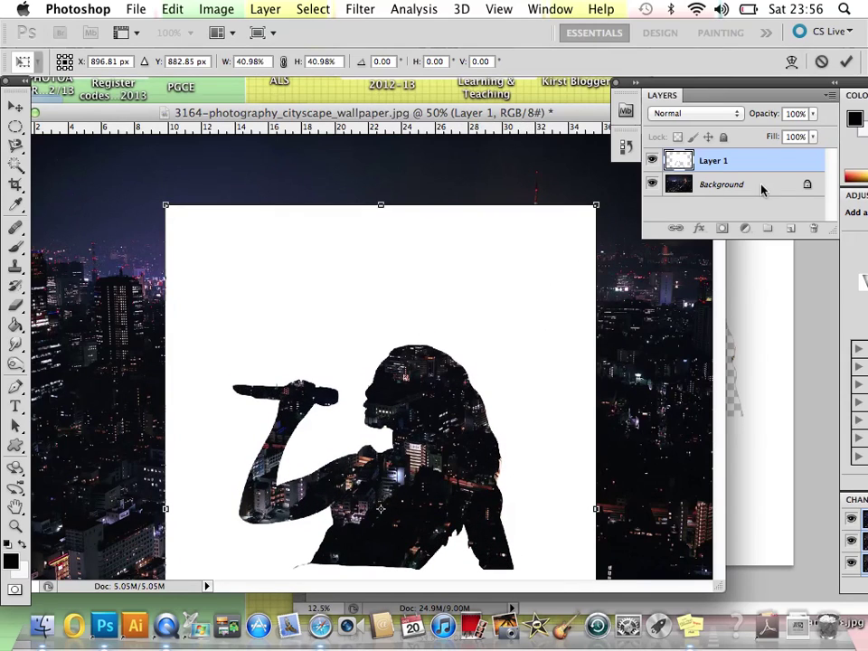
Step: Reposition the Layers panel and drag Layer 1's opacity down to 31%
left_click_drag(623, 88, 631, 187)
left_click(822, 215)
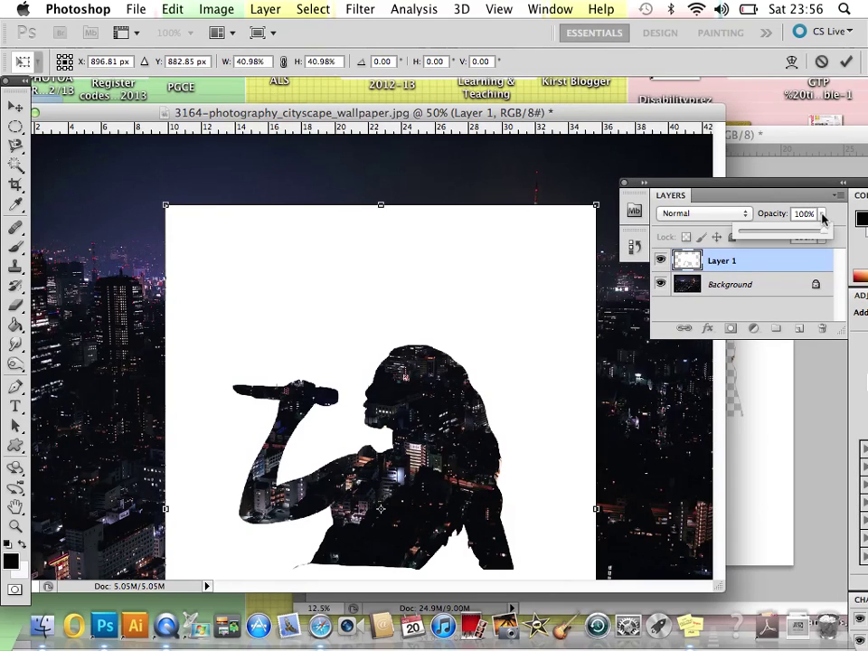
left_click_drag(814, 235, 785, 236)
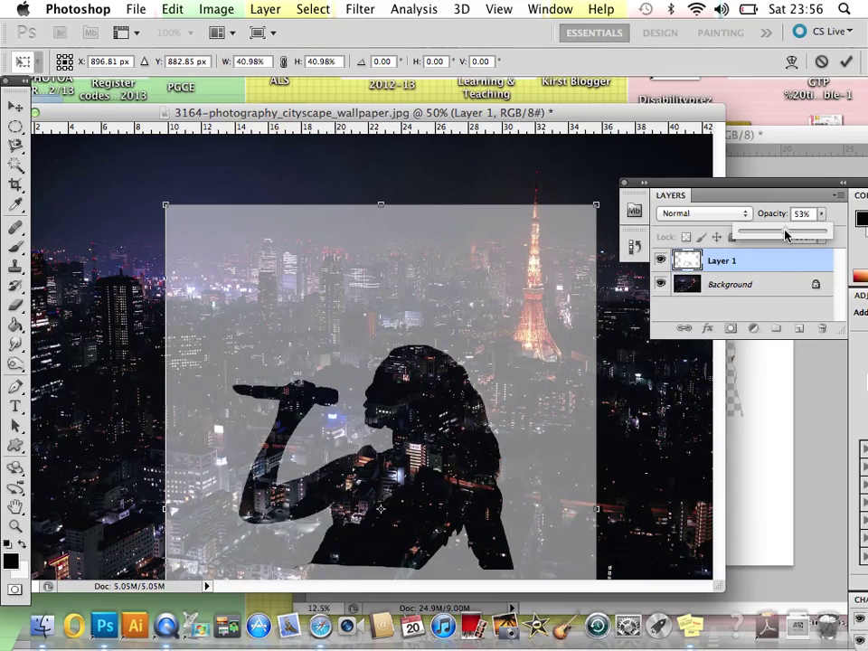
left_click_drag(785, 236, 780, 235)
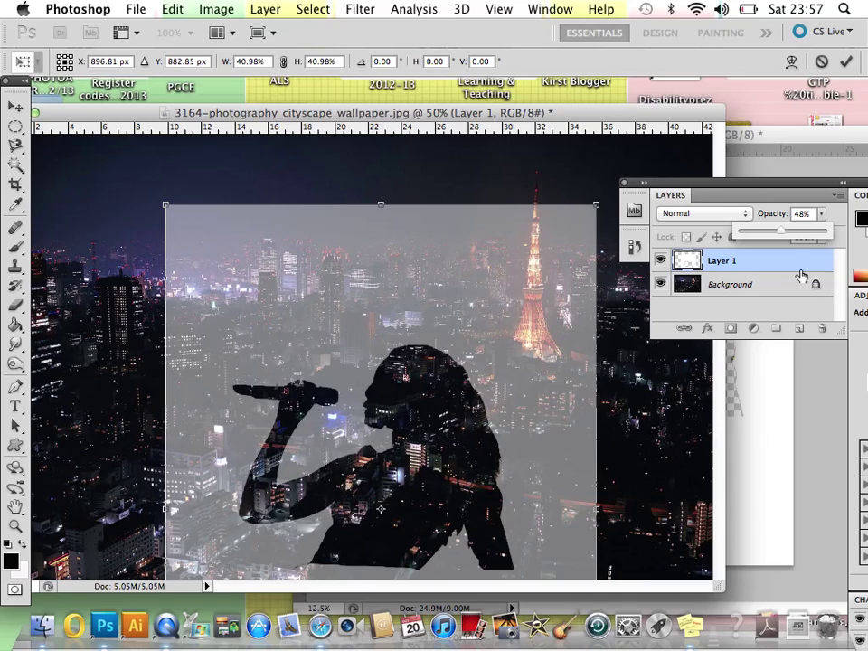
left_click_drag(783, 235, 768, 236)
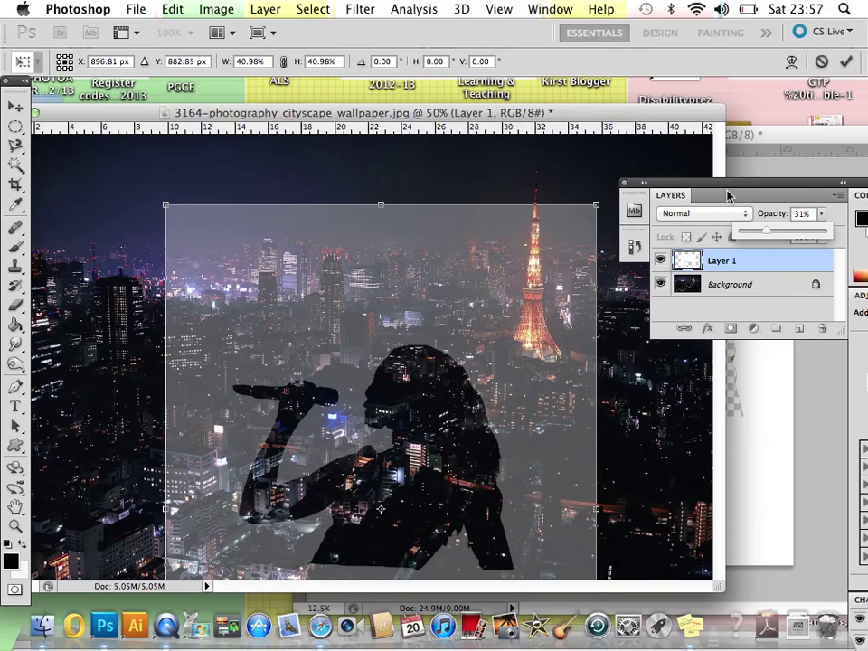
left_click(723, 188)
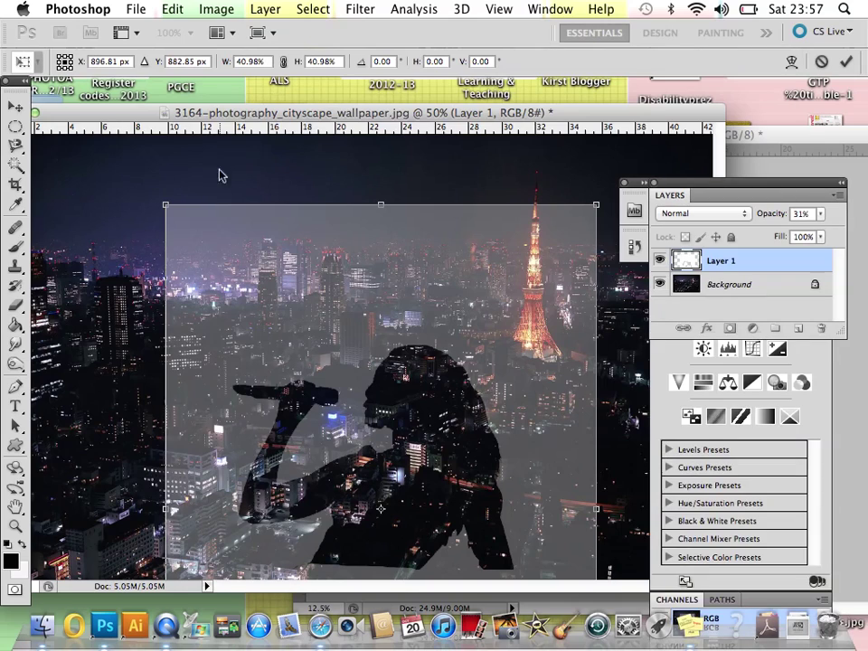
Step: Commit Layer 1's pending scale and crop the canvas to the silhouette frame's edges
left_click(17, 184)
left_click(571, 240)
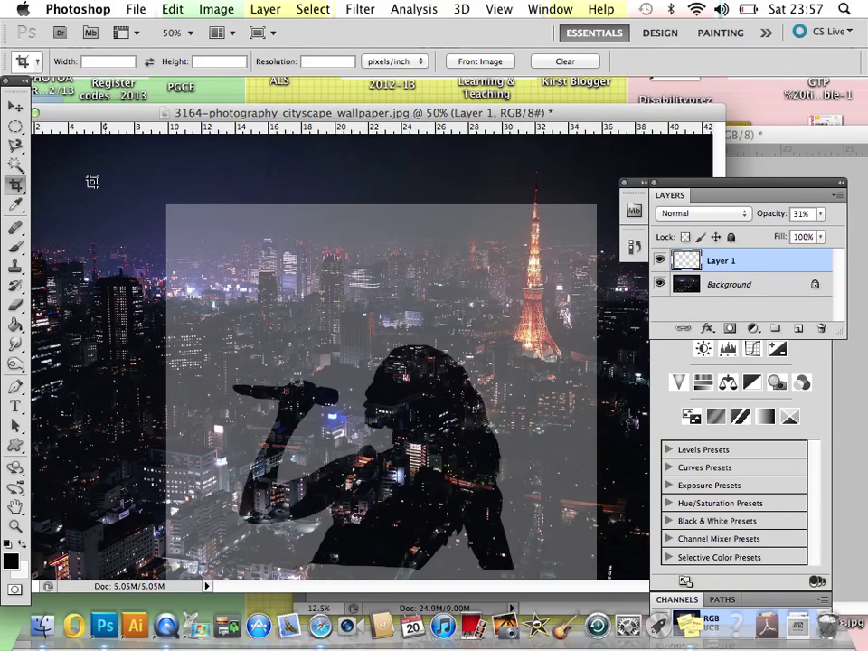
left_click_drag(167, 202, 501, 566)
key("Escape")
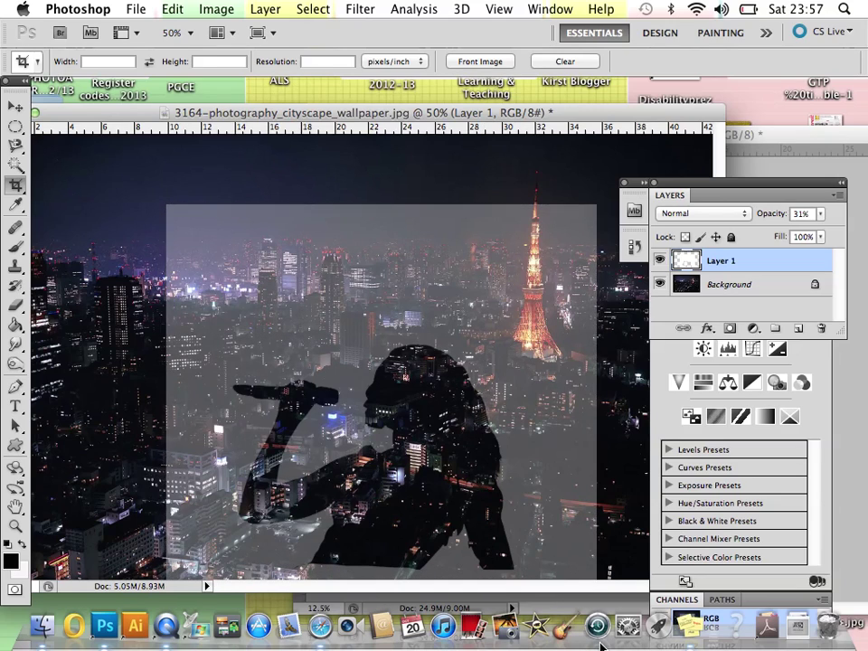
left_click_drag(166, 204, 596, 579)
key("Return")
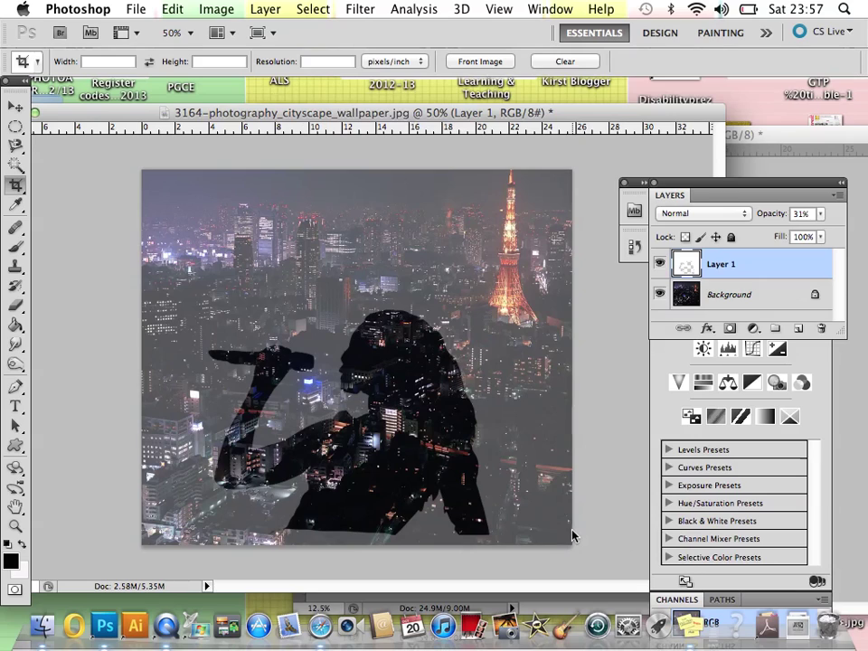
Step: Select all and crop to the selection, trimming a little more off the bottom
key("super+a")
key("Return")
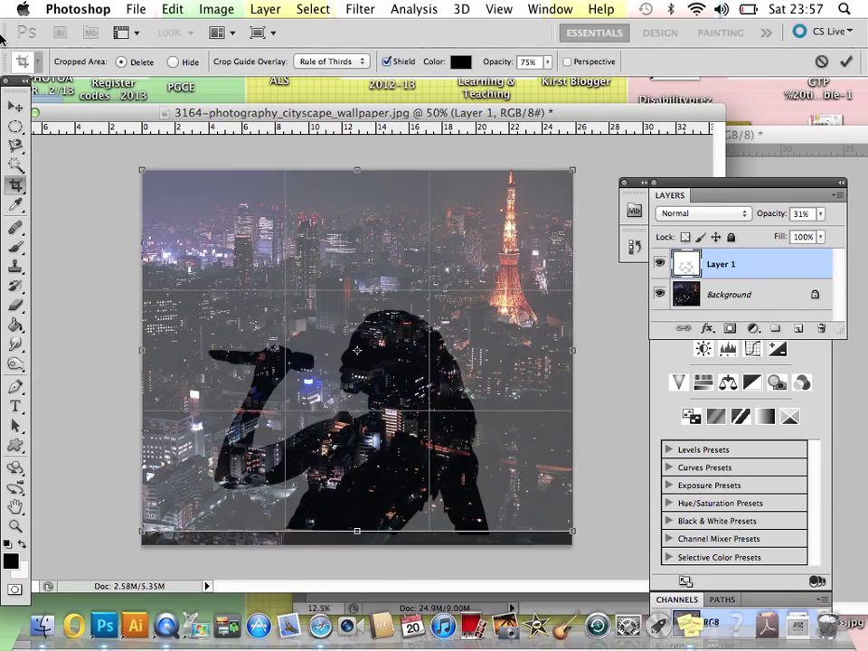
key("Return")
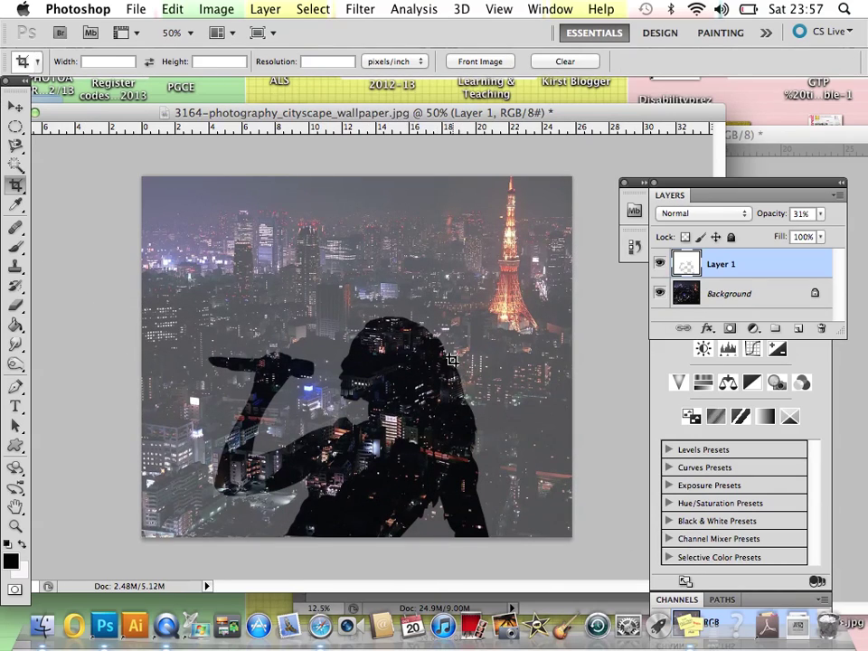